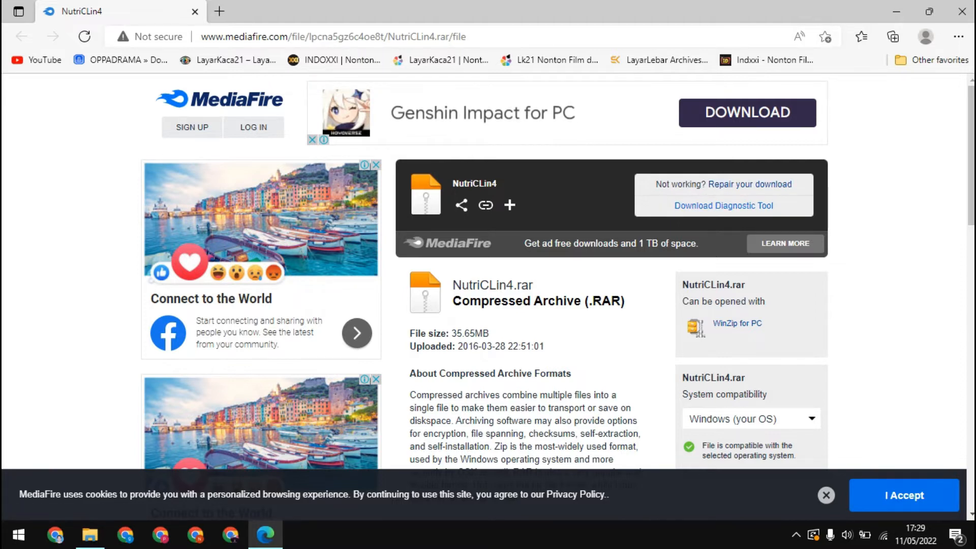
Switch to File Explorer and extract NutriClin4.rar into the current Nutriclin 4 folder
{"action": "left_click", "coordinate": [90, 535]}
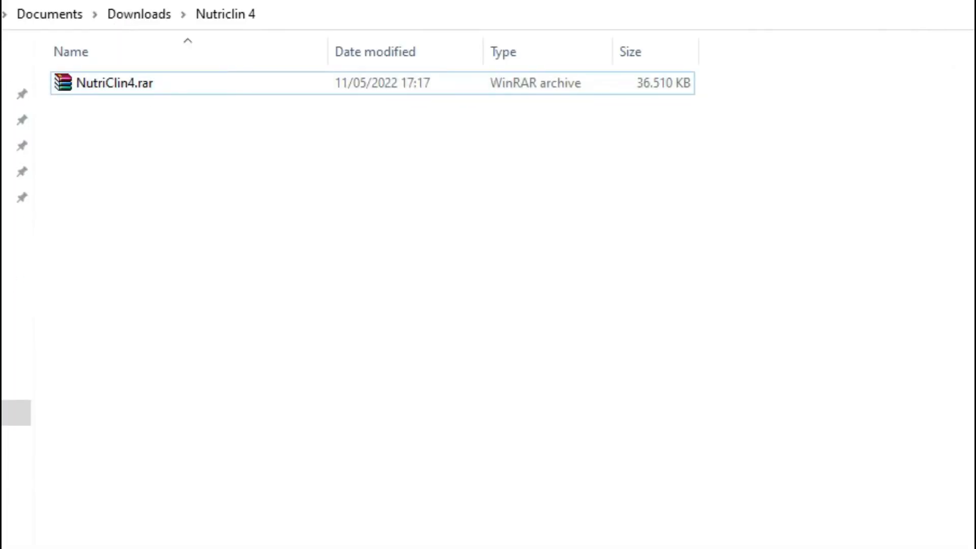
{"action": "left_click", "coordinate": [115, 83]}
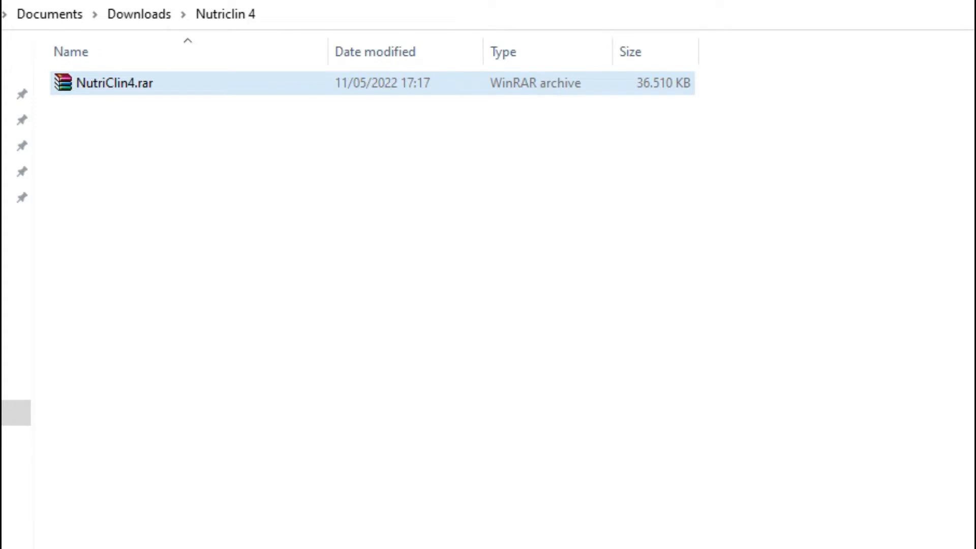
{"action": "right_click", "coordinate": [141, 80]}
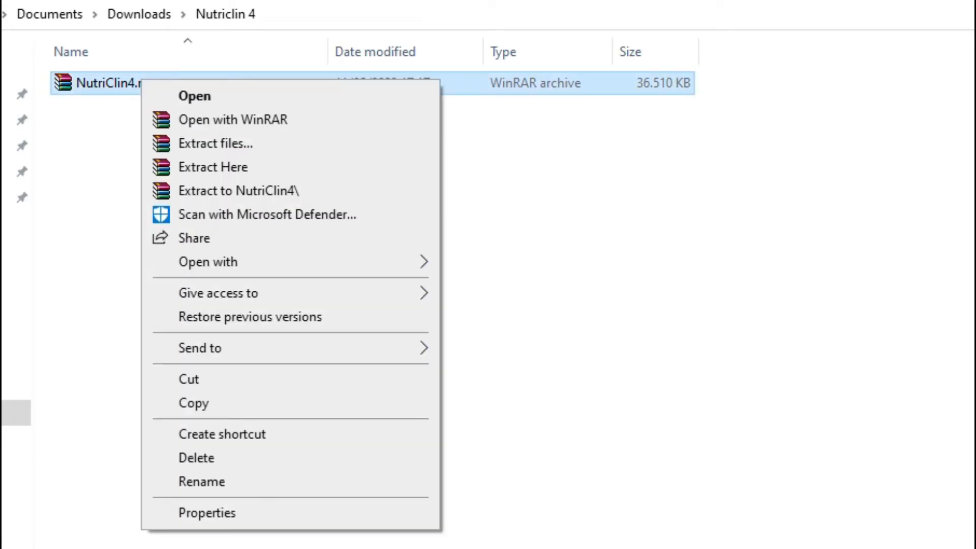
{"action": "left_click", "coordinate": [213, 167]}
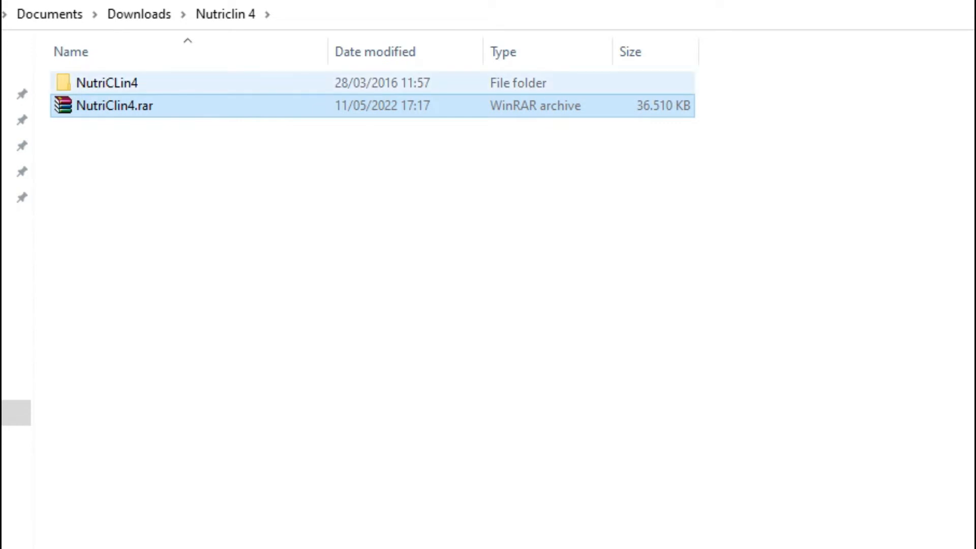
Install NutriClin4 from NutriClin4_Installer.msi in the extracted folder, for anyone who uses this computer, into C:\Program Files (x86)\NutriClin4\
{"action": "double_click", "coordinate": [107, 83]}
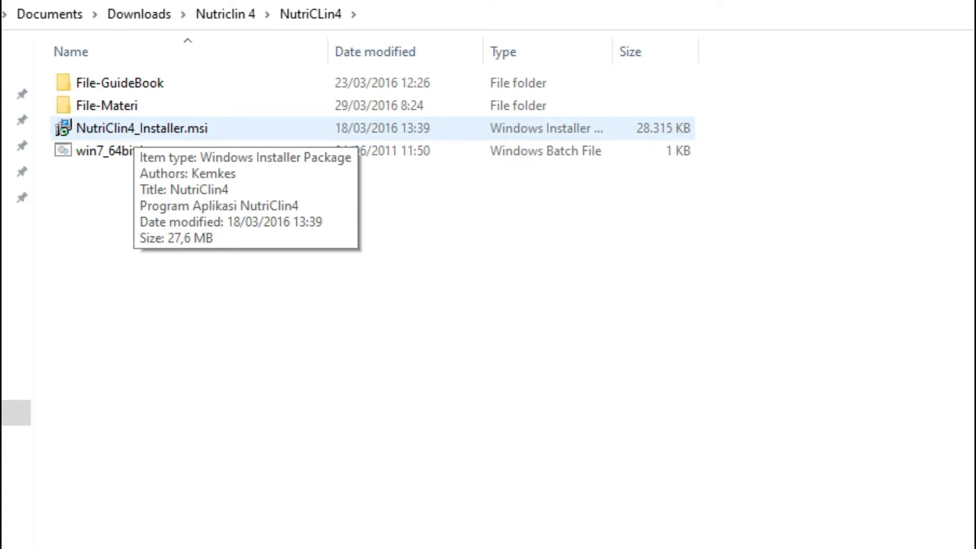
{"action": "double_click", "coordinate": [134, 129]}
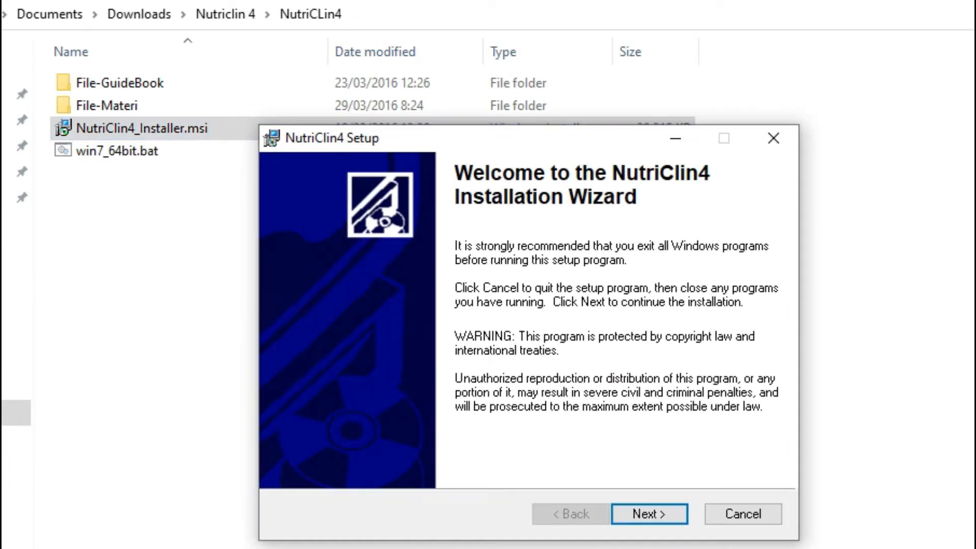
{"action": "key", "text": "Return"}
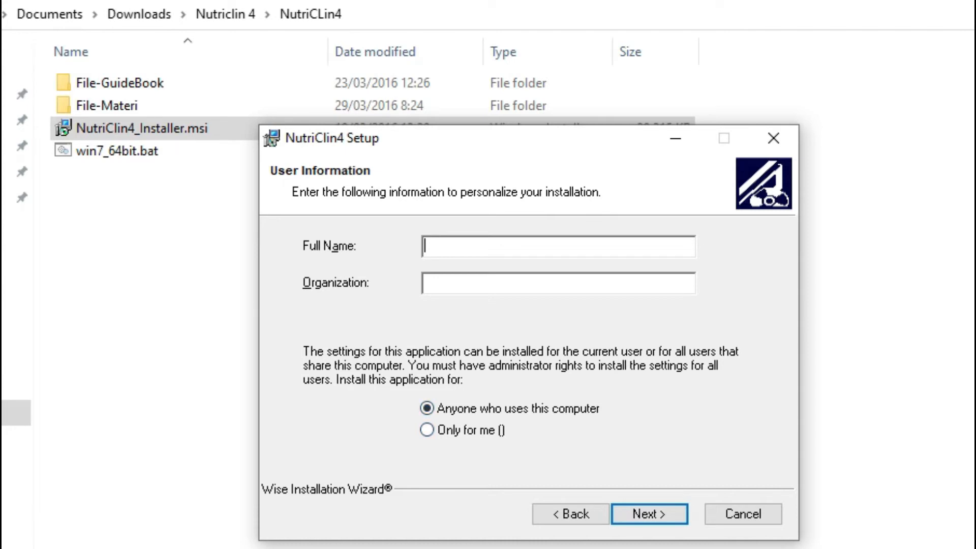
{"action": "key", "text": "Return"}
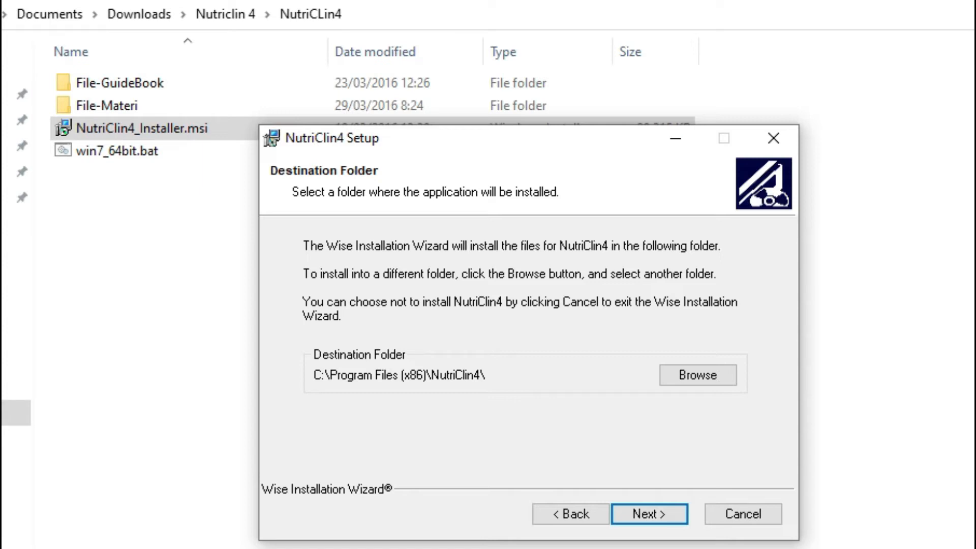
{"action": "key", "text": "Return"}
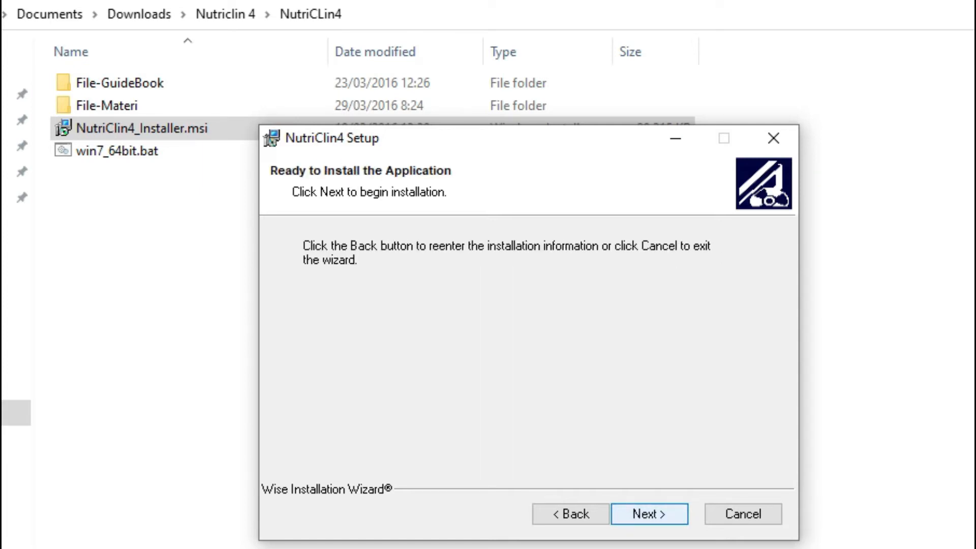
{"action": "key", "text": "Return"}
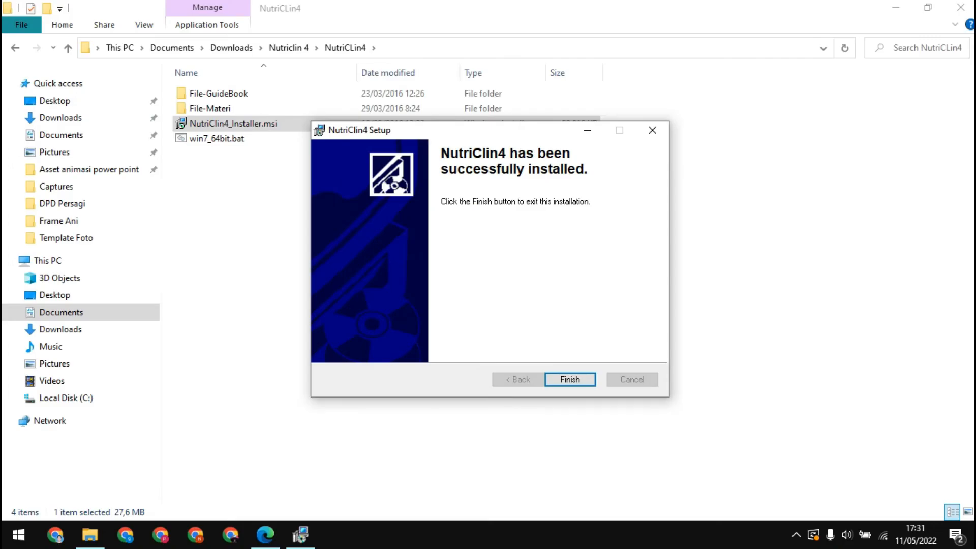
{"action": "left_click", "coordinate": [570, 380]}
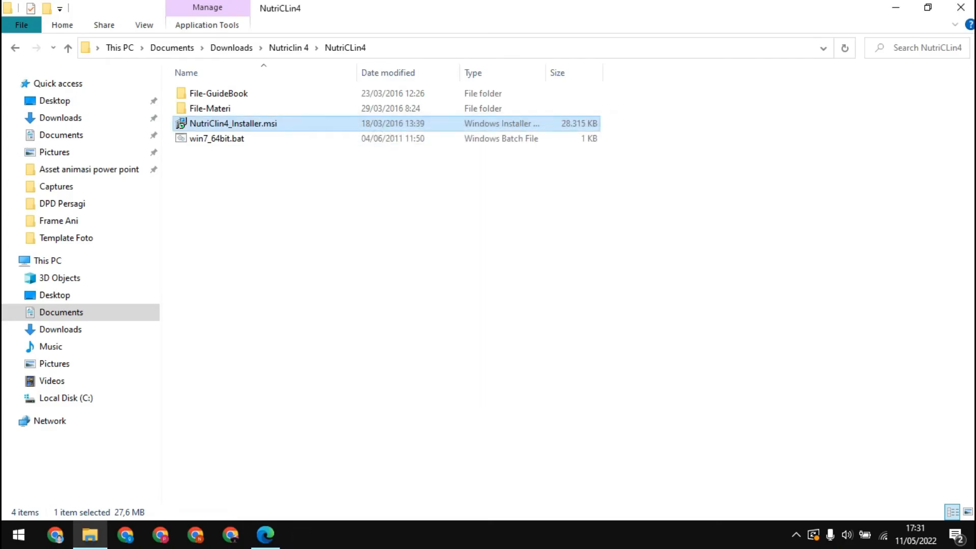
Minimize the open windows, try to start NutriClin4 from its desktop shortcut, and dismiss the startup error dialogs
{"action": "left_click", "coordinate": [896, 7]}
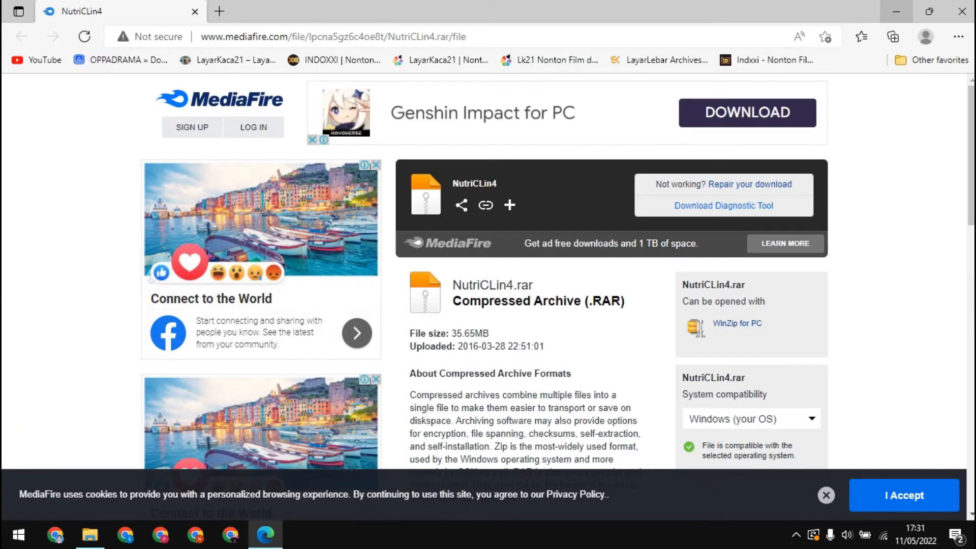
{"action": "left_click", "coordinate": [896, 7]}
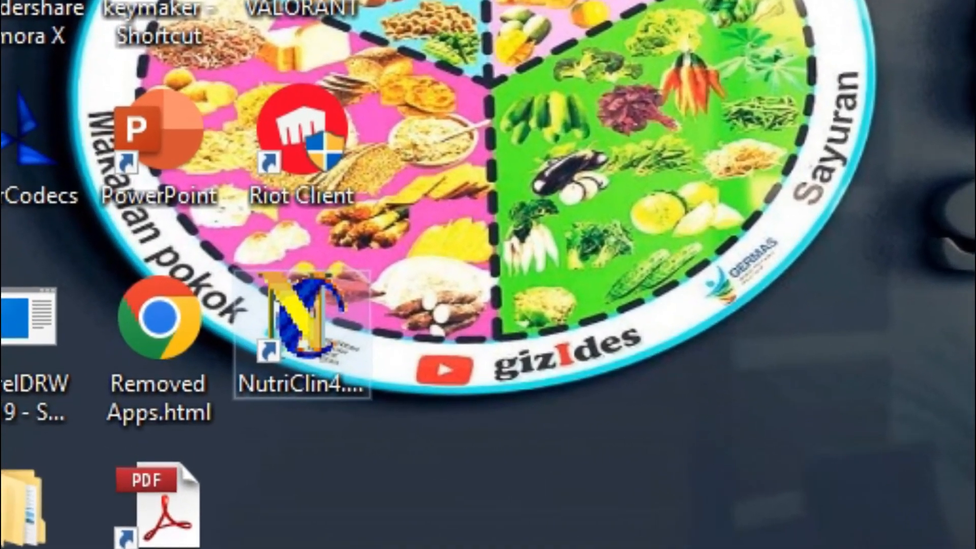
{"action": "left_click", "coordinate": [273, 341]}
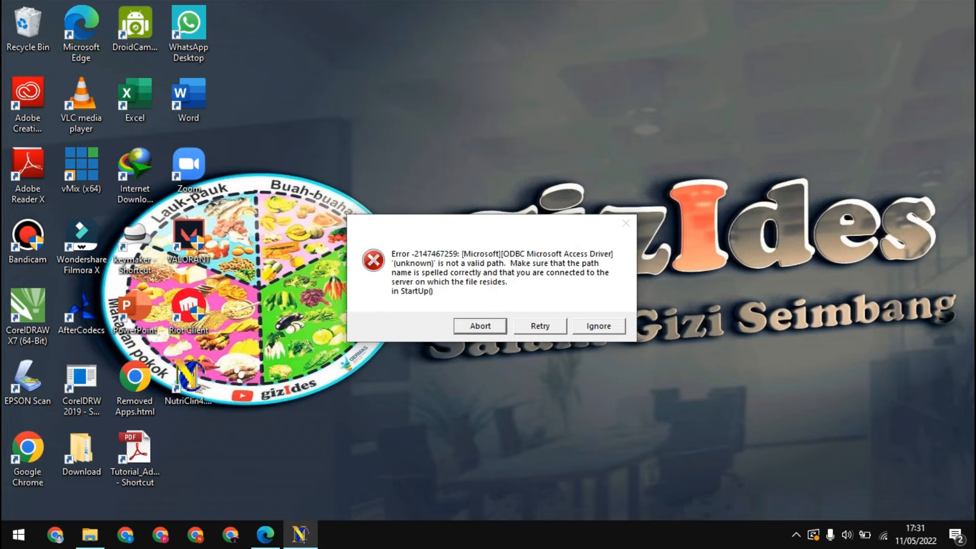
{"action": "left_click", "coordinate": [480, 326]}
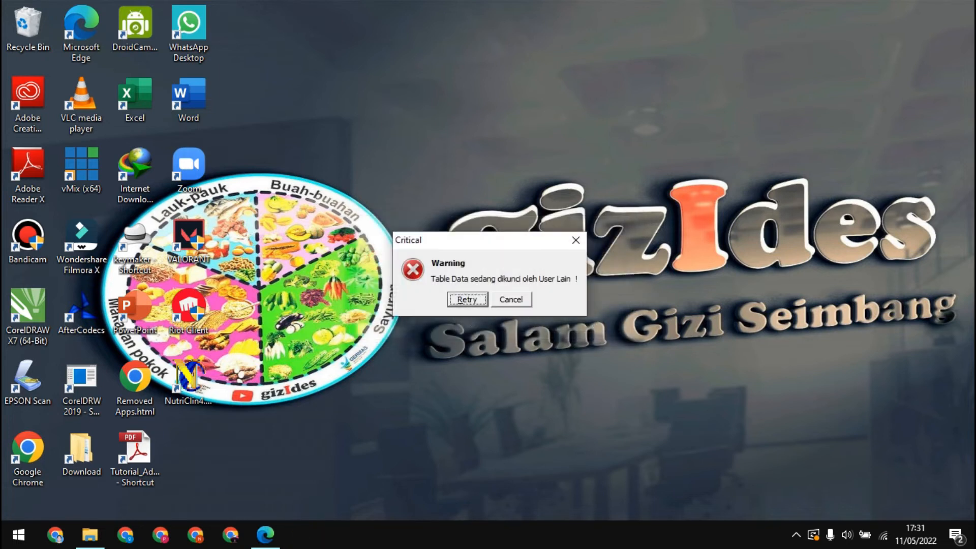
{"action": "left_click", "coordinate": [511, 299]}
{"action": "left_click", "coordinate": [585, 317]}
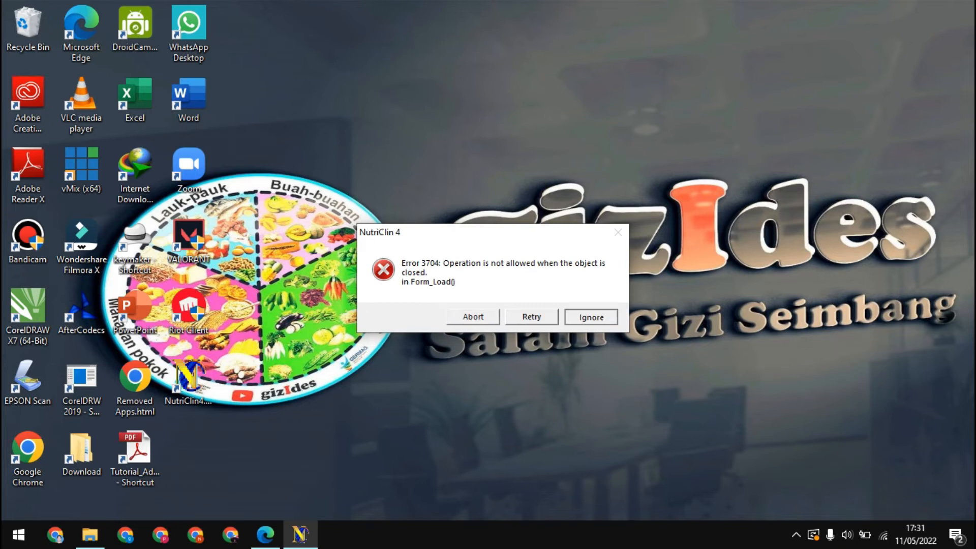
{"action": "left_click", "coordinate": [582, 317]}
{"action": "left_click", "coordinate": [582, 317]}
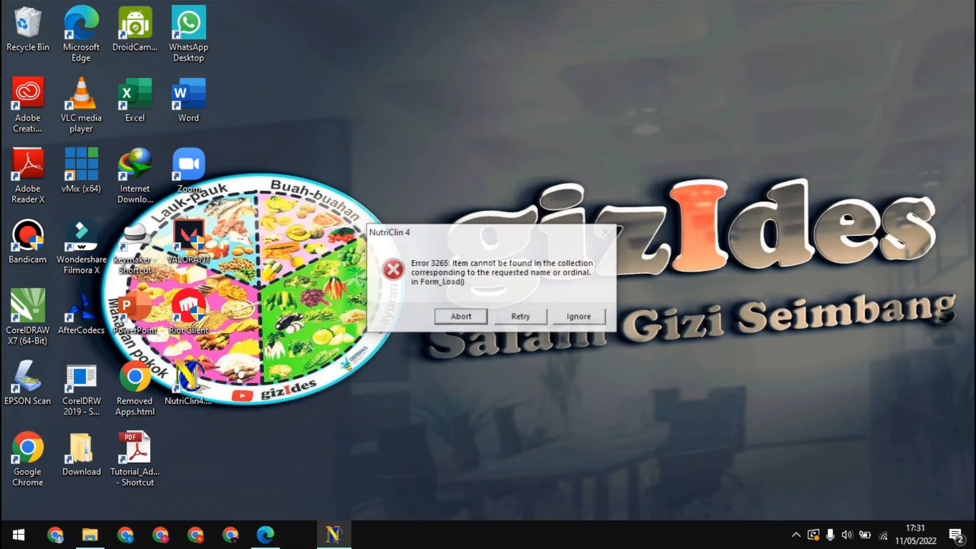
{"action": "left_click", "coordinate": [580, 318]}
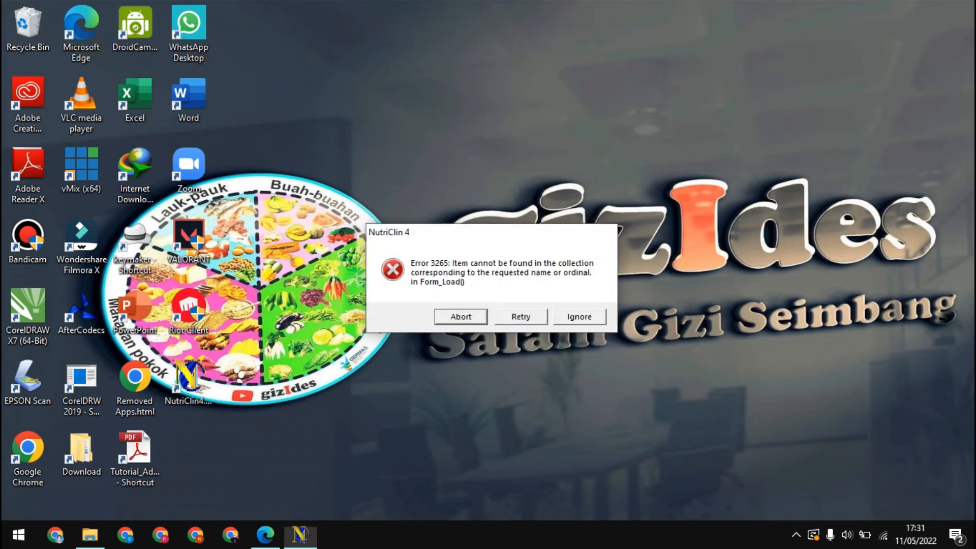
Try to log in to NutriClin4 with Id 1 and a blank password, and close the login window
{"action": "type", "text": "1"}
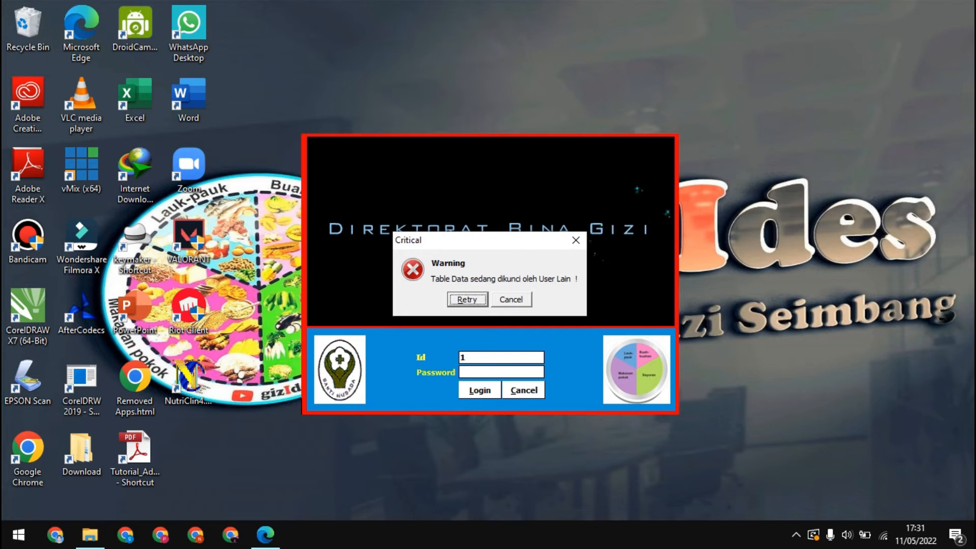
{"action": "key", "text": "Return"}
{"action": "key", "text": "Return"}
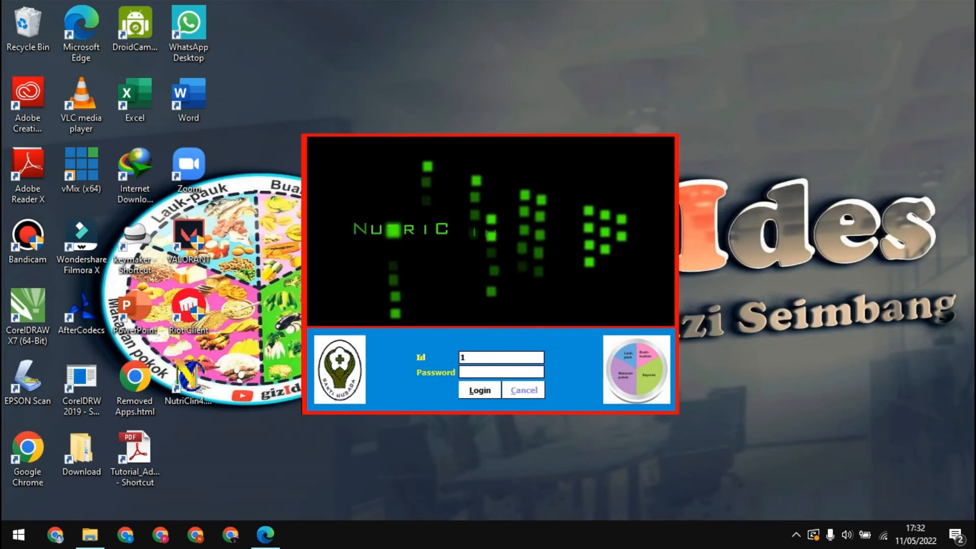
{"action": "key", "text": "Return"}
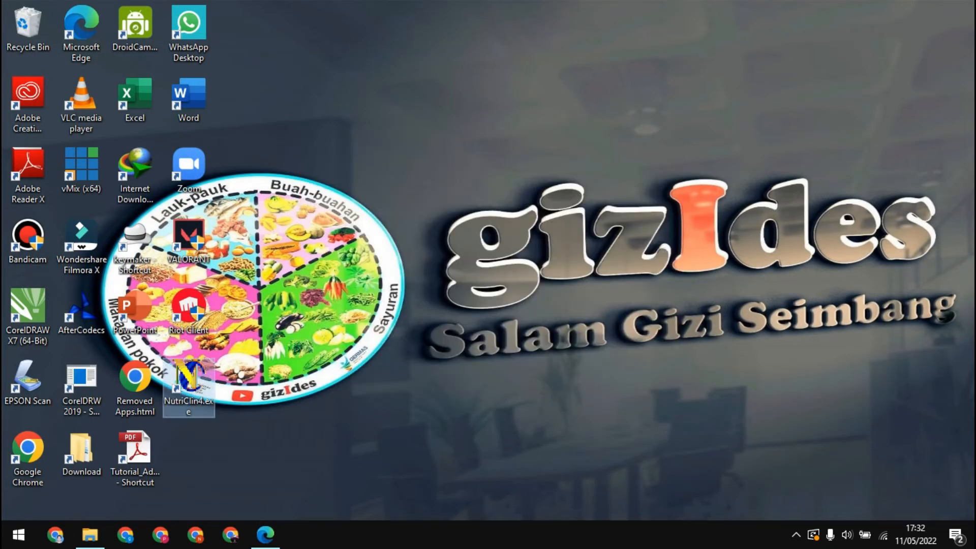
Run win7_64bit.bat from the NutriCLin4 folder to open the 32-bit ODBC Data Source Administrator, and close the command prompt window
{"action": "left_click", "coordinate": [90, 534]}
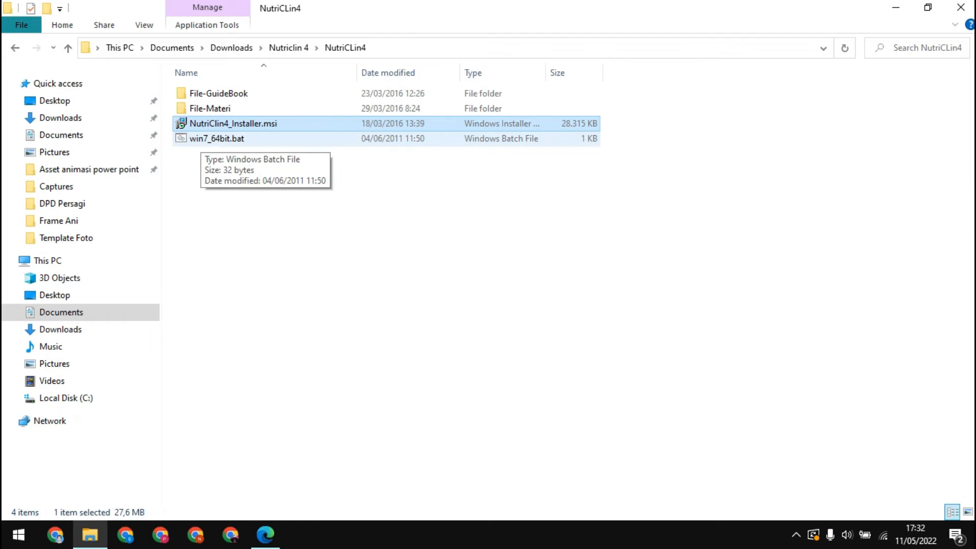
{"action": "double_click", "coordinate": [217, 138]}
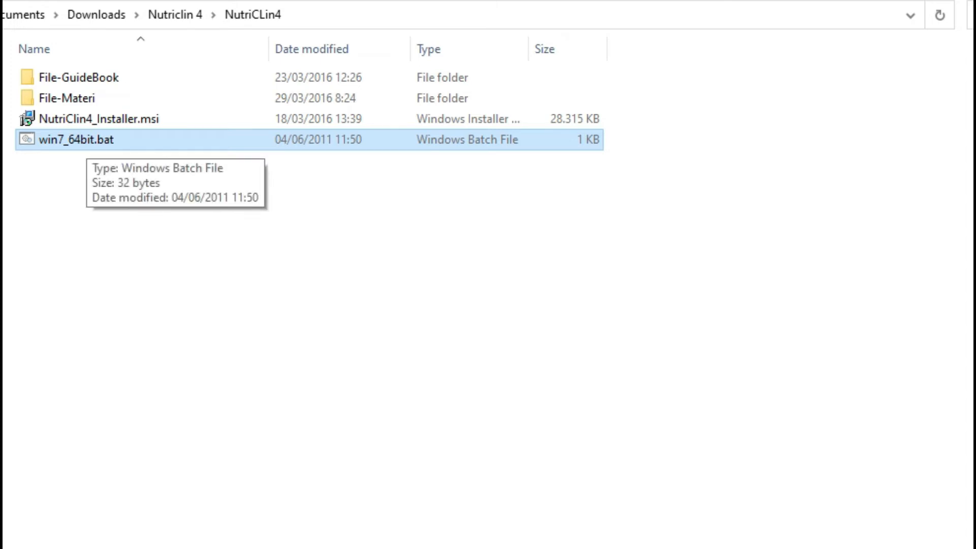
{"action": "double_click", "coordinate": [87, 139]}
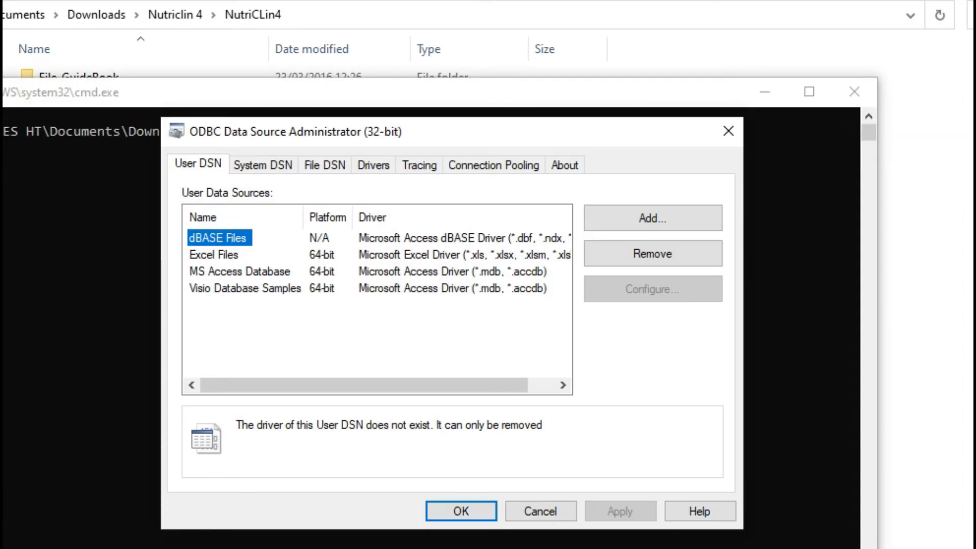
{"action": "left_click", "coordinate": [855, 93]}
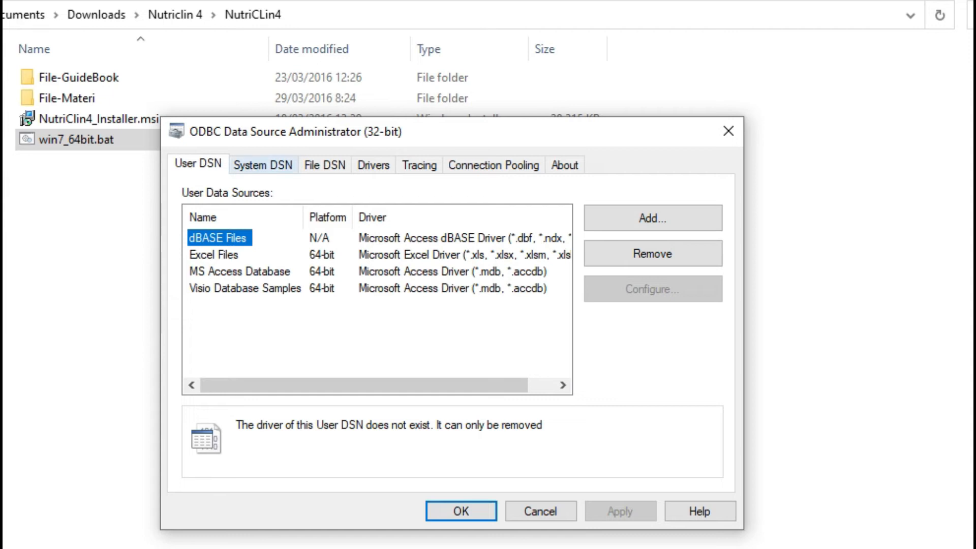
Open the nutriclin system data source for configuration and set its System Database option to Database, leaving the advanced options unchanged
{"action": "left_click", "coordinate": [263, 165]}
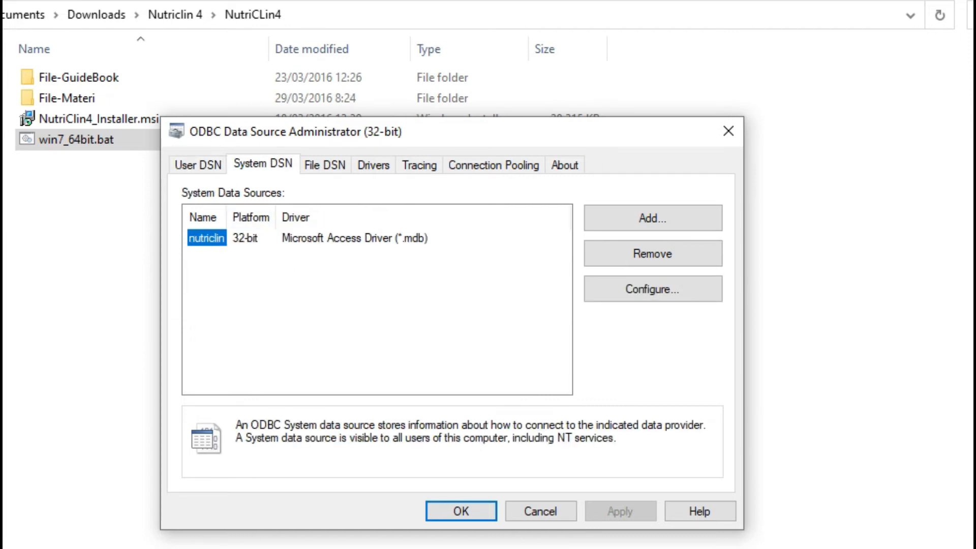
{"action": "left_click", "coordinate": [356, 300]}
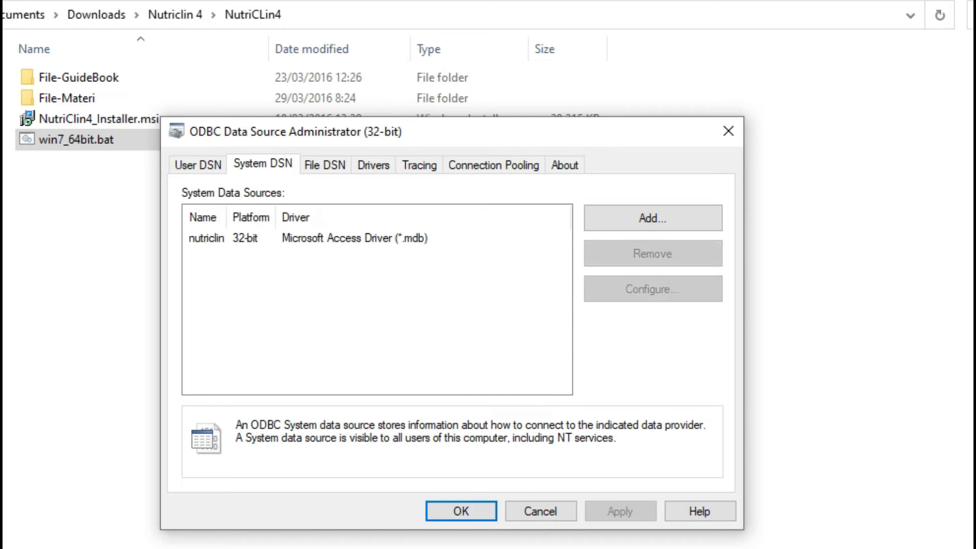
{"action": "left_click", "coordinate": [206, 238]}
{"action": "left_click", "coordinate": [653, 289]}
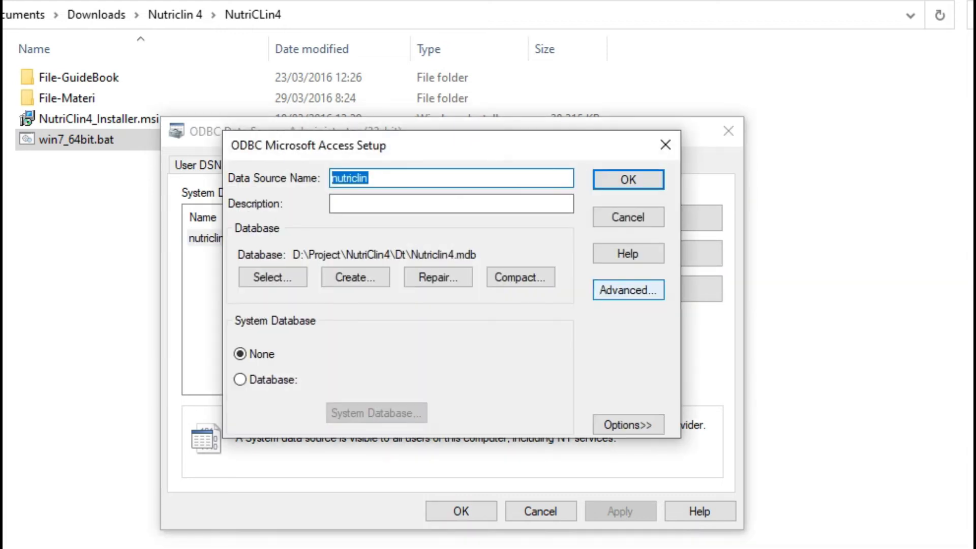
{"action": "left_click", "coordinate": [240, 380]}
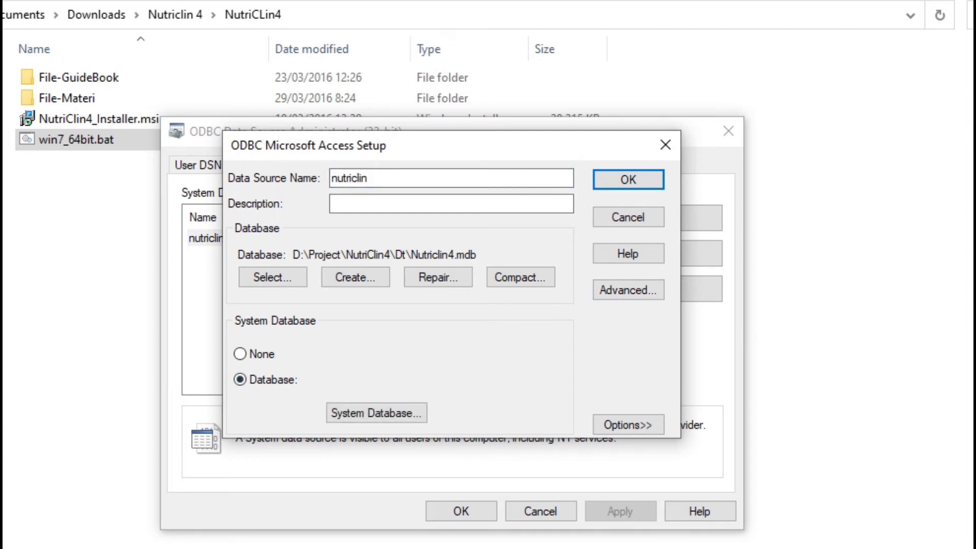
{"action": "left_click", "coordinate": [629, 290]}
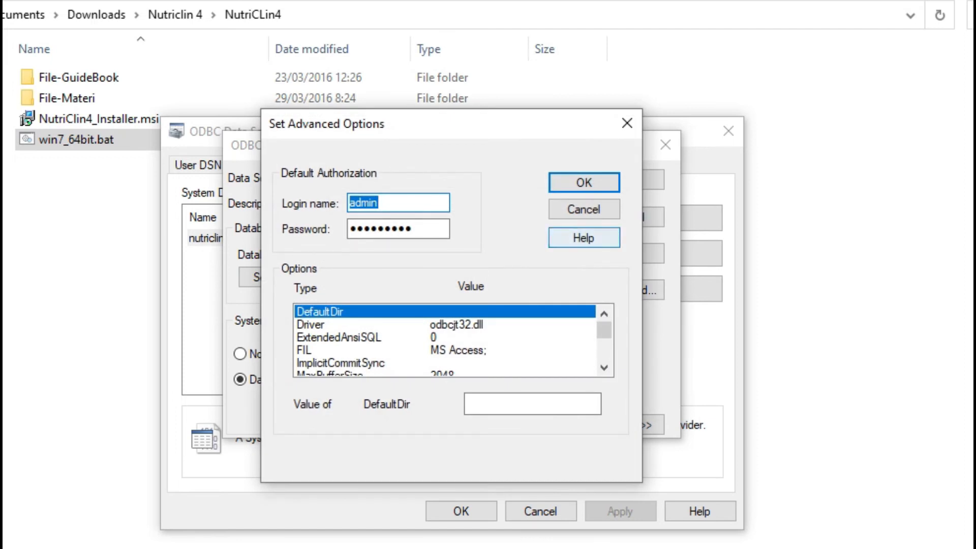
{"action": "left_click", "coordinate": [583, 210]}
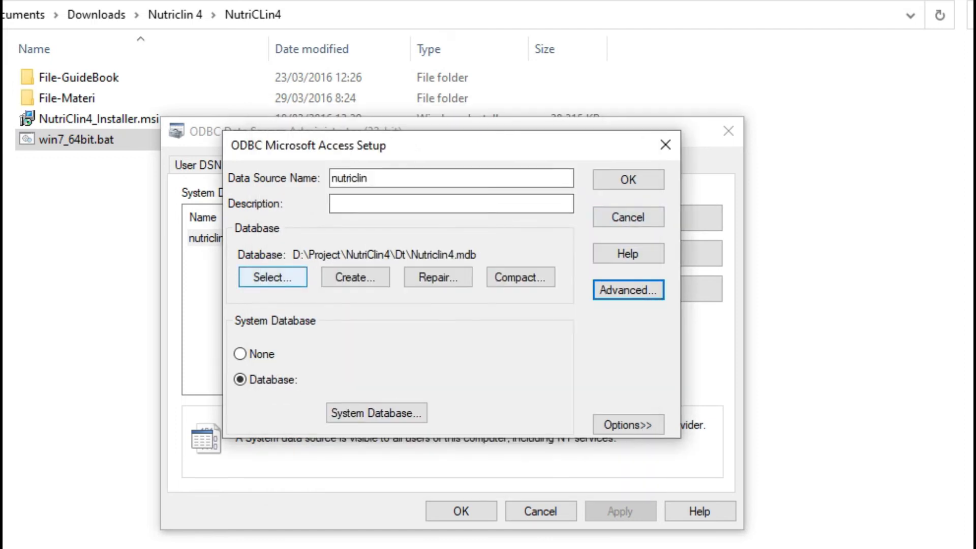
Open the database selection for the nutriclin data source and browse to the c:\Program Files (x86)\NutriClin4\DT folder
{"action": "left_click", "coordinate": [272, 278]}
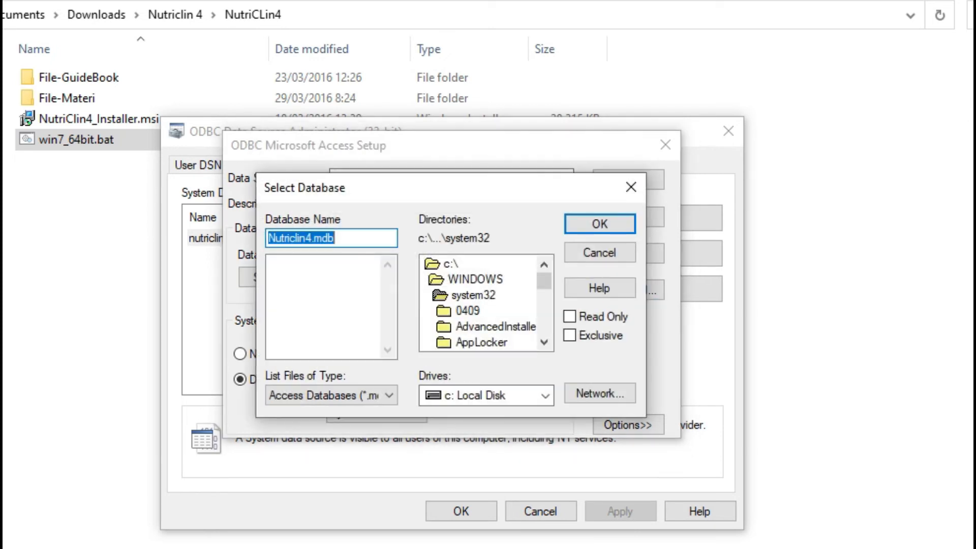
{"action": "double_click", "coordinate": [451, 264]}
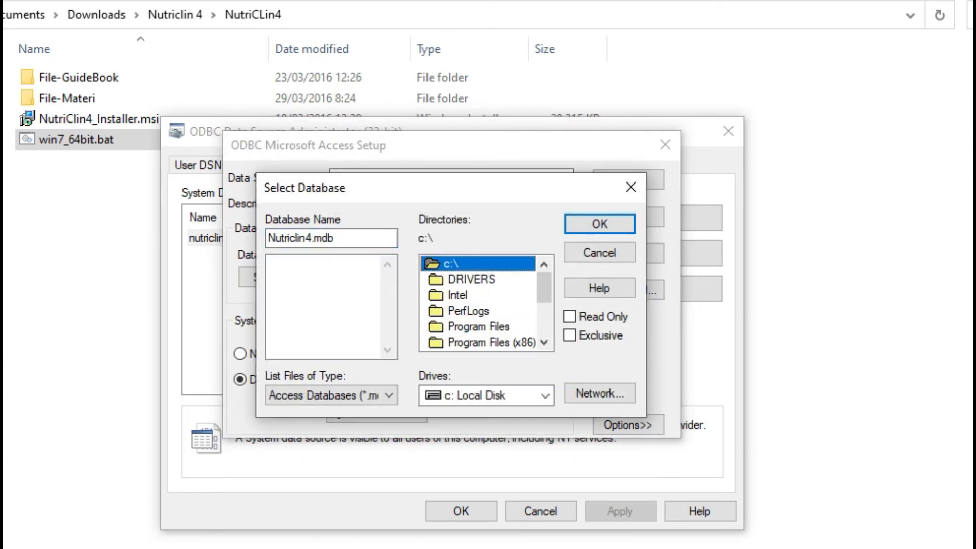
{"action": "scroll", "coordinate": [480, 303], "scroll_direction": "down", "scroll_amount": 1}
{"action": "double_click", "coordinate": [492, 295]}
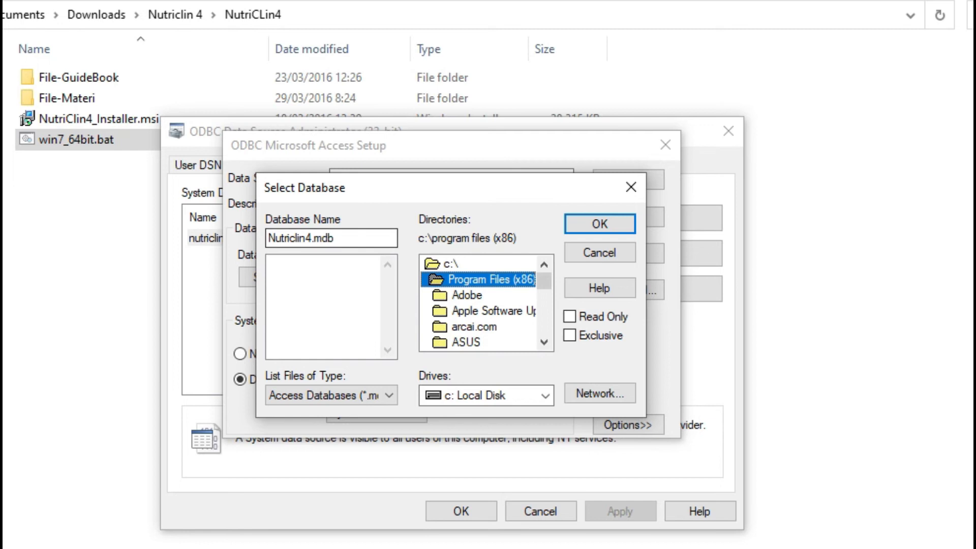
{"action": "scroll", "coordinate": [485, 302], "scroll_direction": "down", "scroll_amount": 2}
{"action": "scroll", "coordinate": [485, 303], "scroll_direction": "up", "scroll_amount": 2}
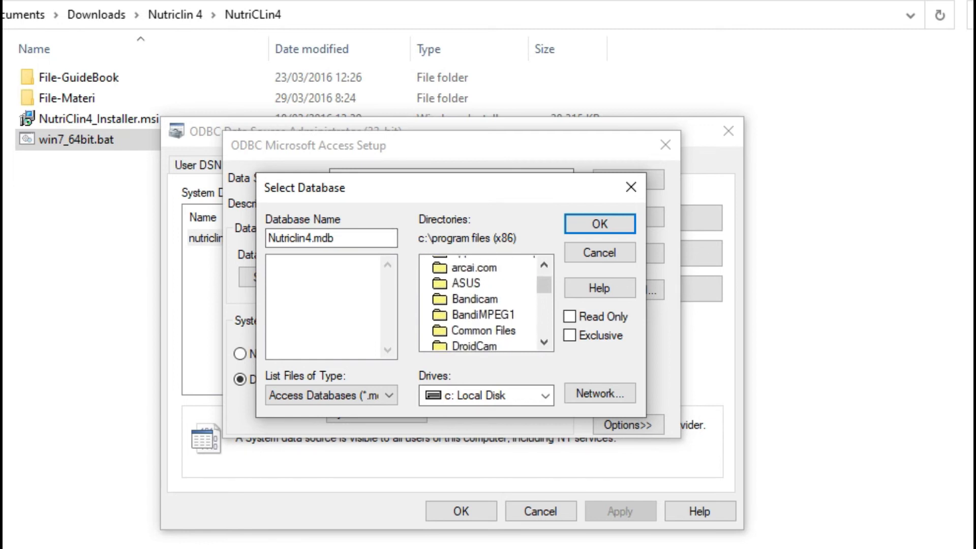
{"action": "scroll", "coordinate": [486, 303], "scroll_direction": "down", "scroll_amount": 4}
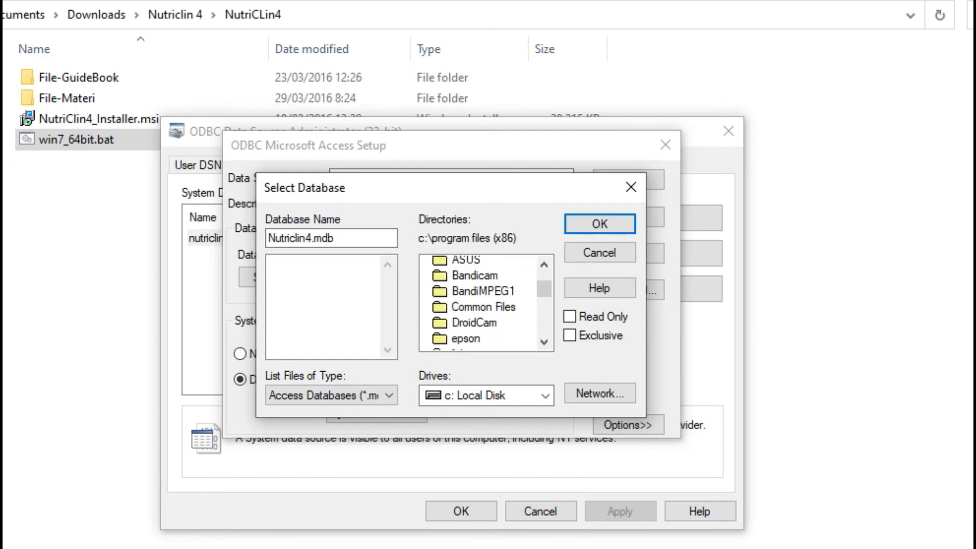
{"action": "scroll", "coordinate": [485, 302], "scroll_direction": "down", "scroll_amount": 2}
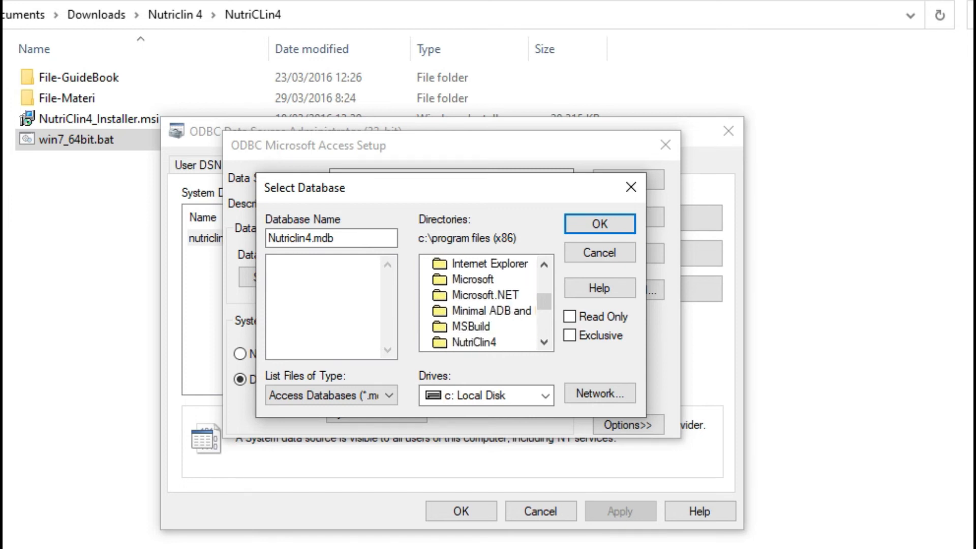
{"action": "double_click", "coordinate": [474, 342]}
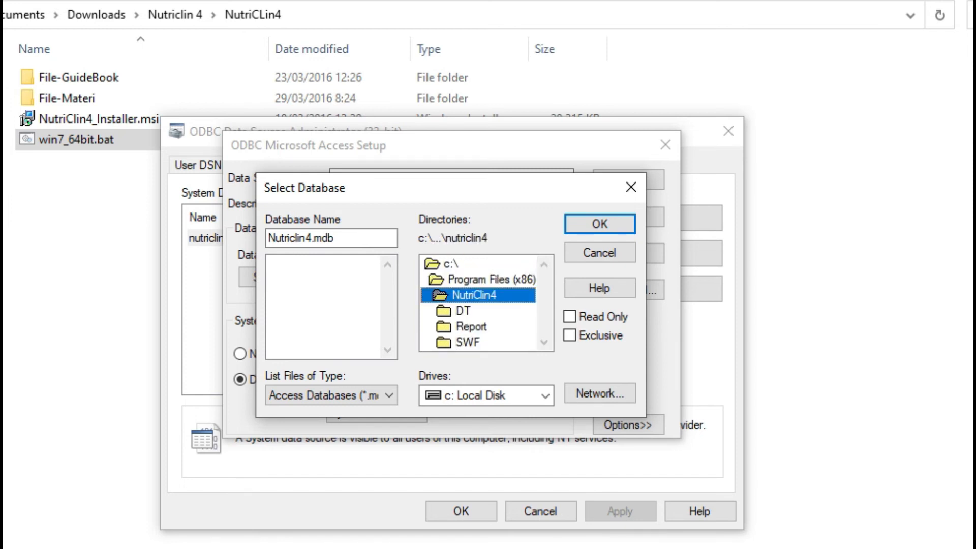
{"action": "double_click", "coordinate": [463, 311]}
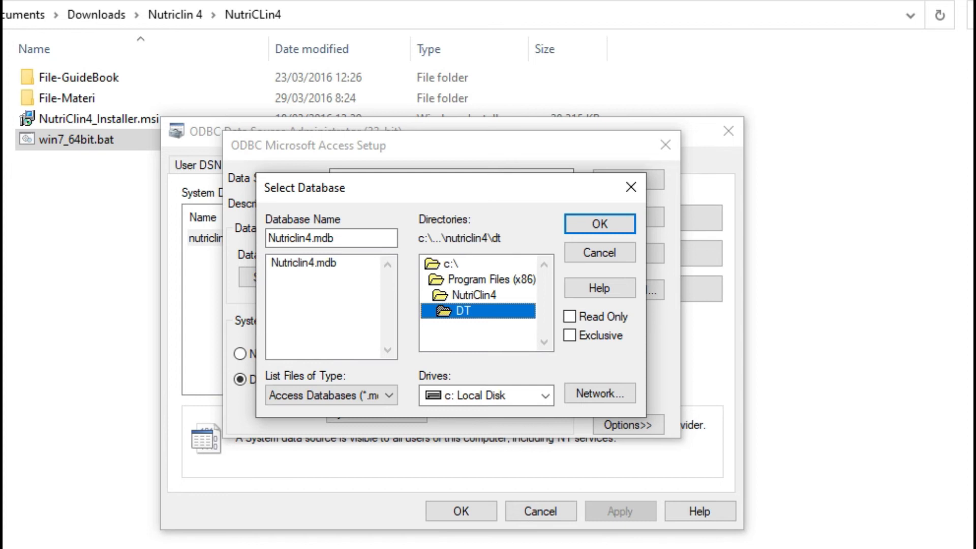
Choose Nutriclin4.mdb as the data source's database, save the setup, and close the ODBC Data Source Administrator
{"action": "left_click", "coordinate": [303, 263]}
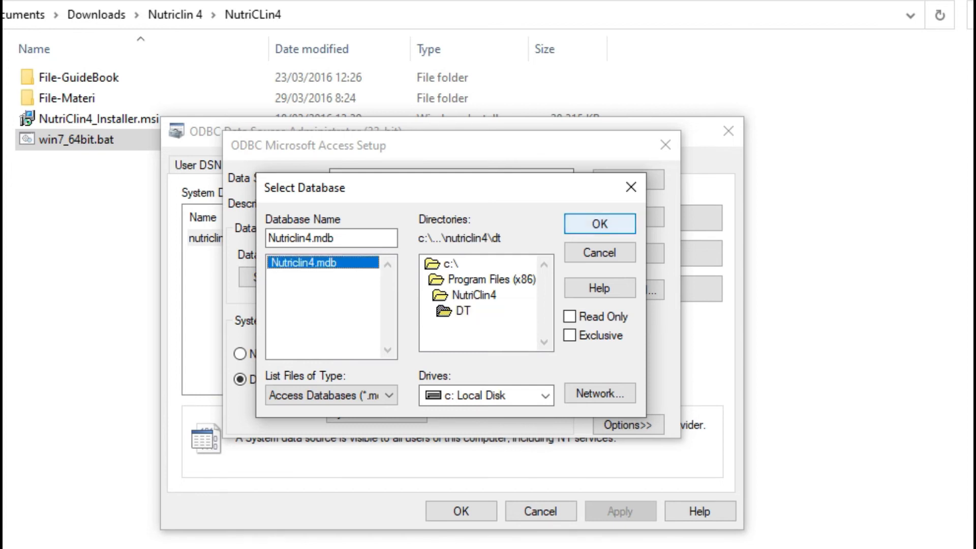
{"action": "key", "text": "Return"}
{"action": "left_click", "coordinate": [628, 180]}
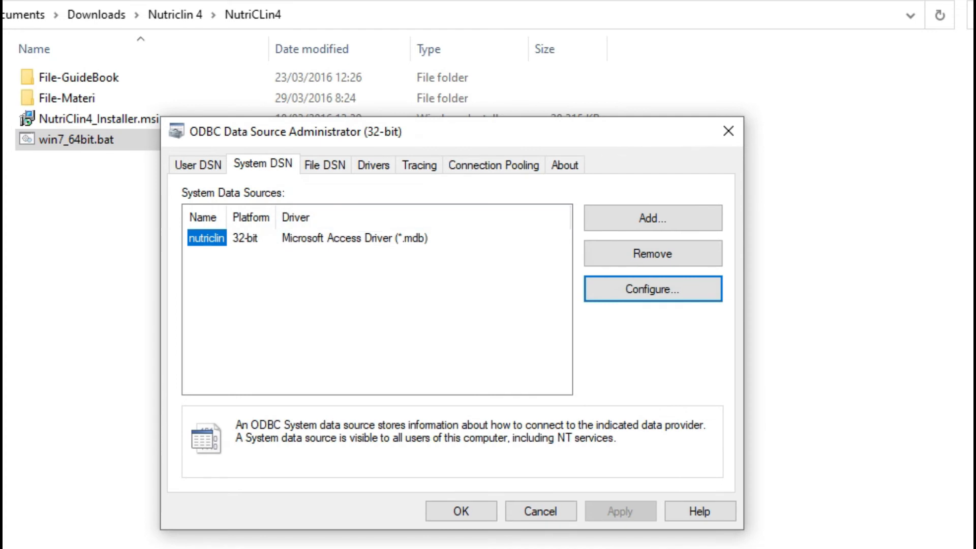
{"action": "left_click", "coordinate": [461, 511]}
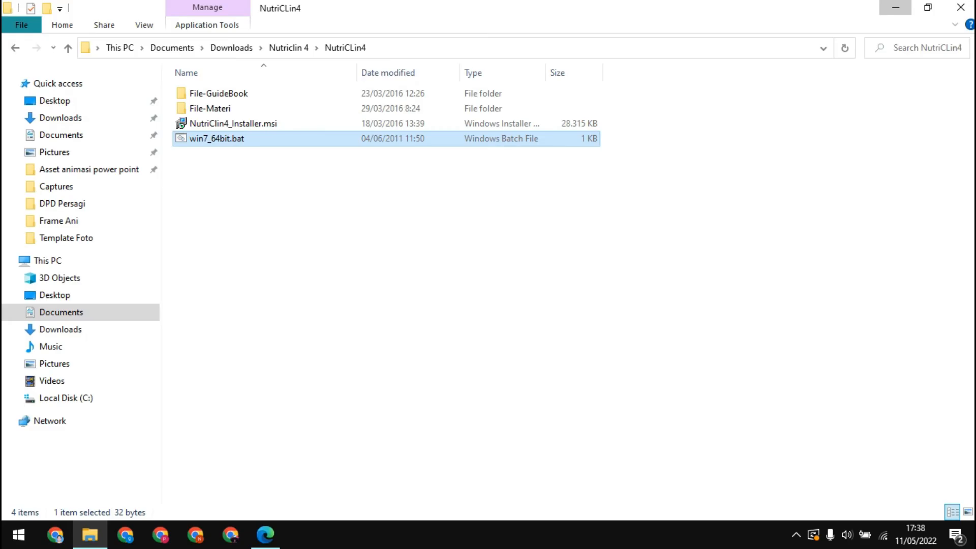
Minimize the NutriCLin4 folder window, start NutriClin4 from its desktop shortcut, and log in with Id 1 and a blank password
{"action": "left_click", "coordinate": [896, 7]}
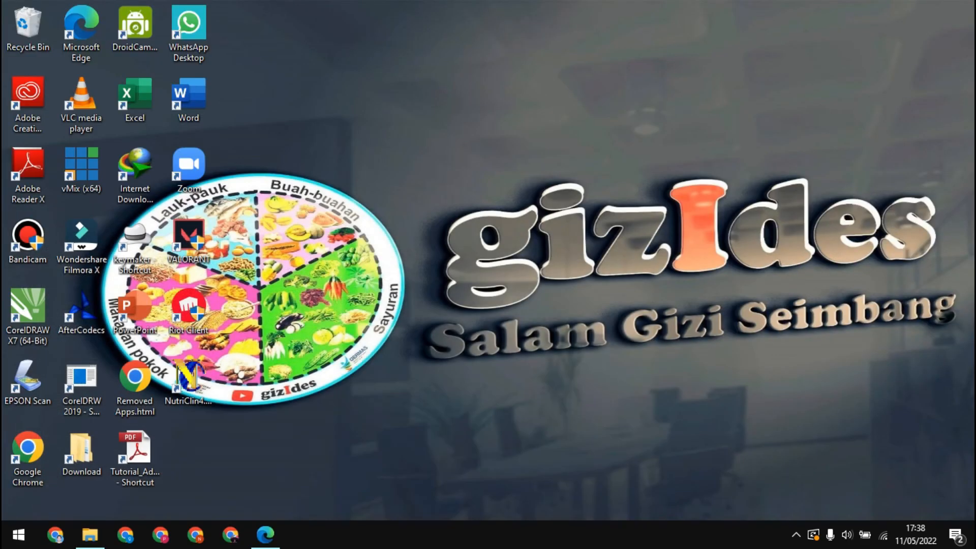
{"action": "double_click", "coordinate": [187, 382]}
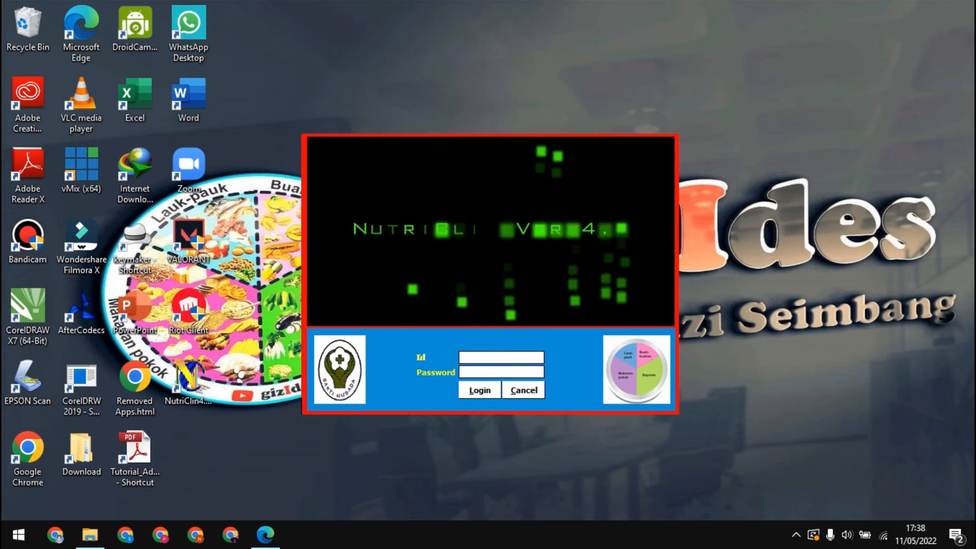
{"action": "type", "text": "1"}
{"action": "key", "text": "Return"}
{"action": "key", "text": "Return"}
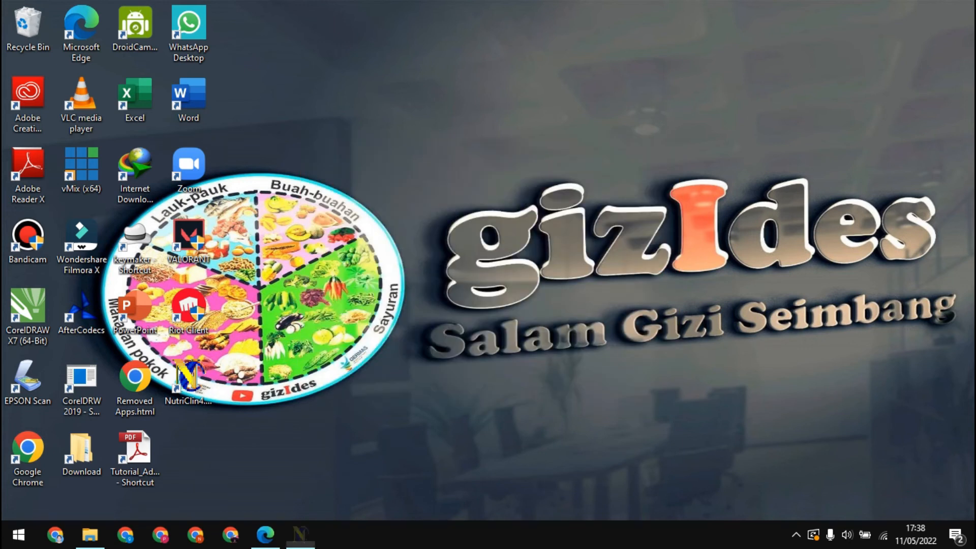